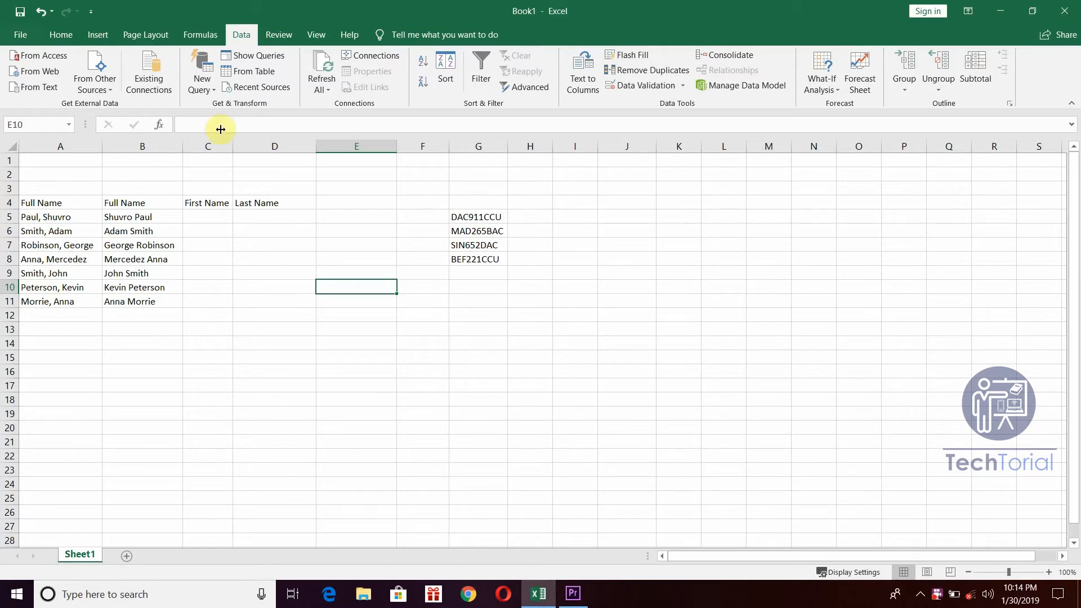
Step: Start the Text to Columns wizard on the full names in B5:B11
{"action": "left_click_drag", "start_coordinate": [130, 219], "coordinate": [137, 299]}
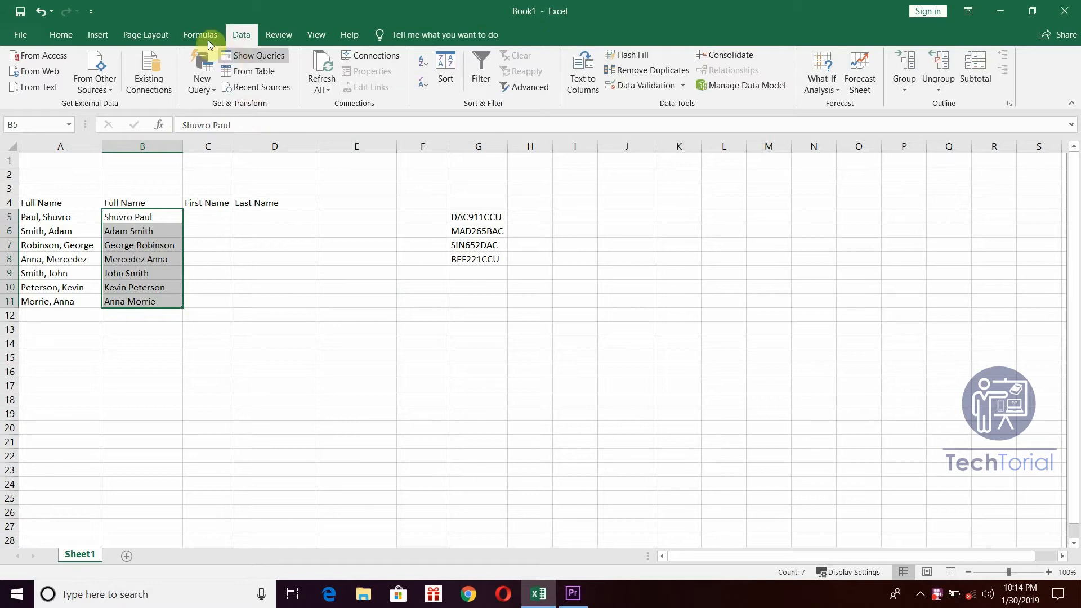
{"action": "double_click", "coordinate": [244, 36]}
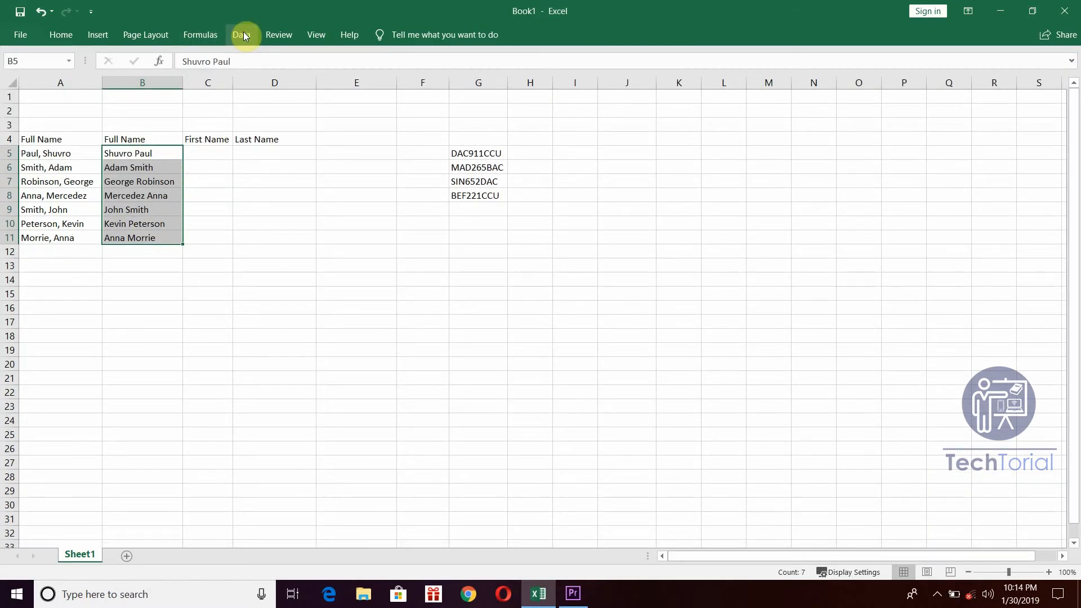
{"action": "left_click", "coordinate": [243, 35]}
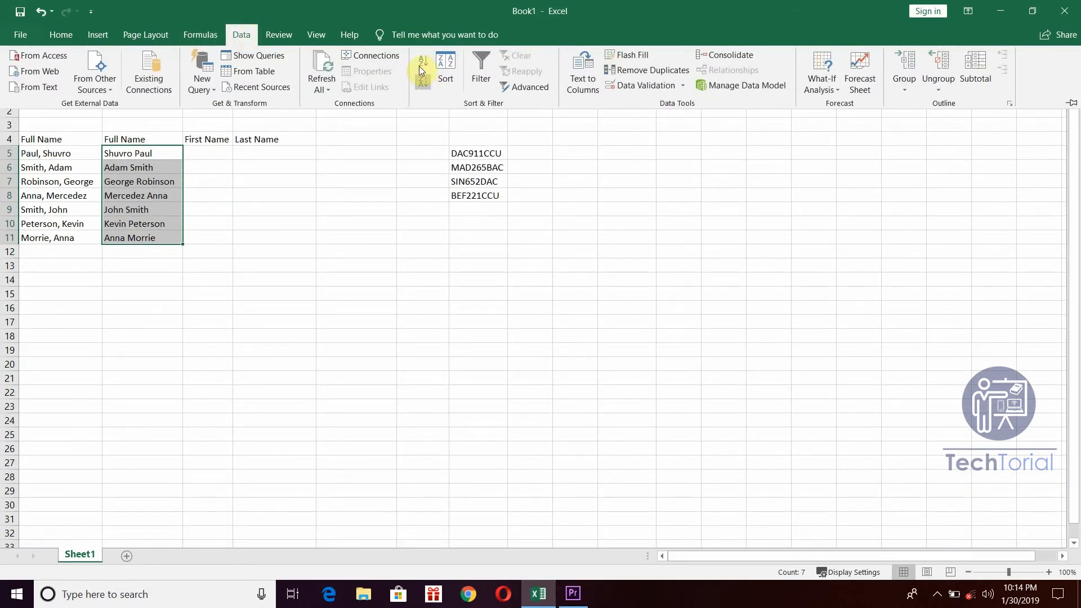
{"action": "double_click", "coordinate": [250, 33]}
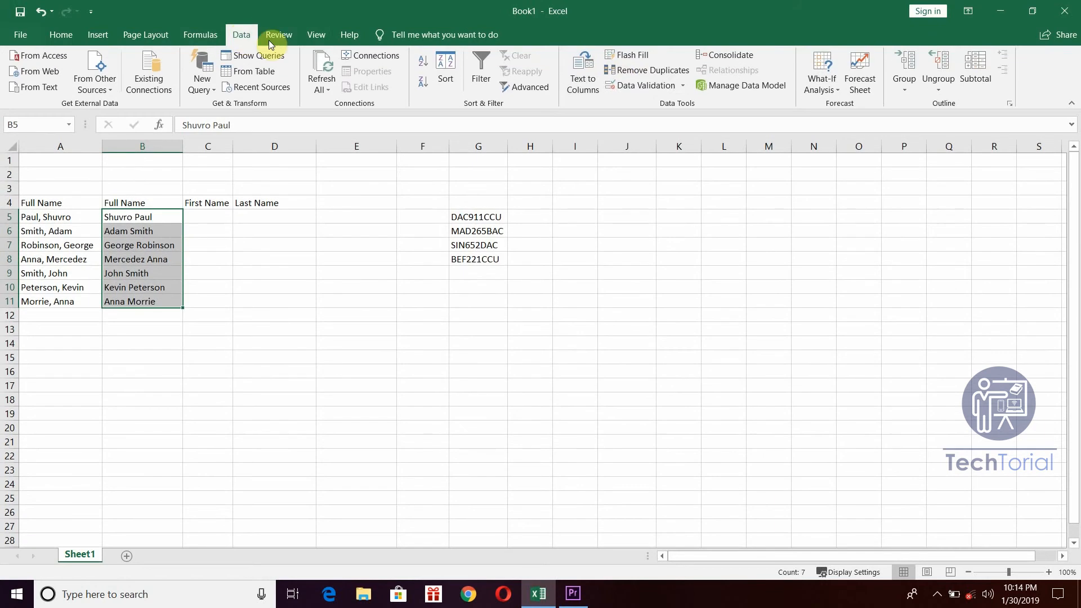
{"action": "left_click", "coordinate": [584, 82]}
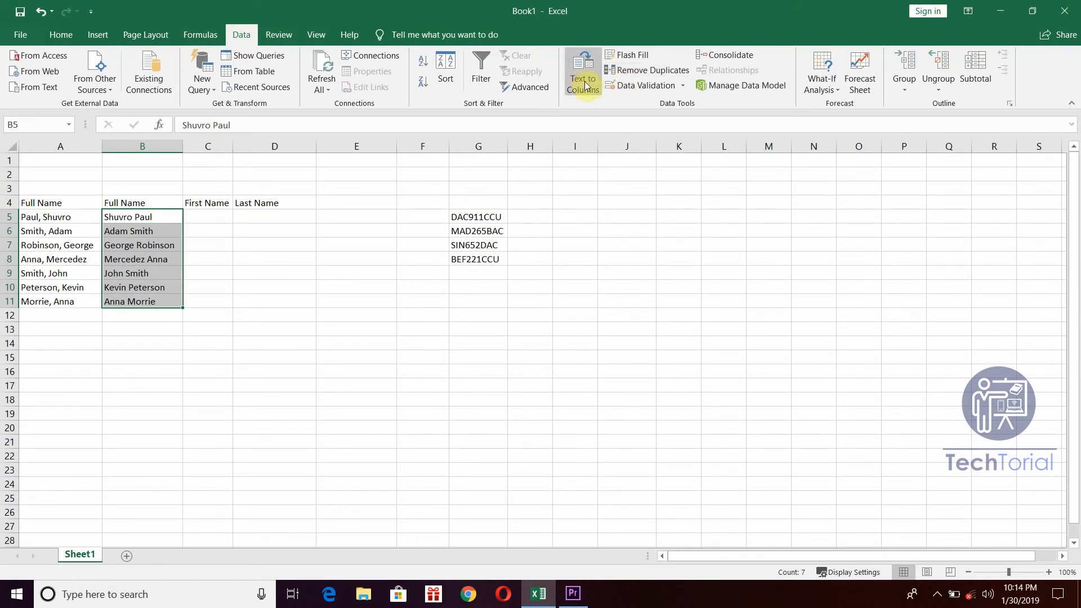
{"action": "left_click_drag", "start_coordinate": [755, 185], "coordinate": [635, 175]}
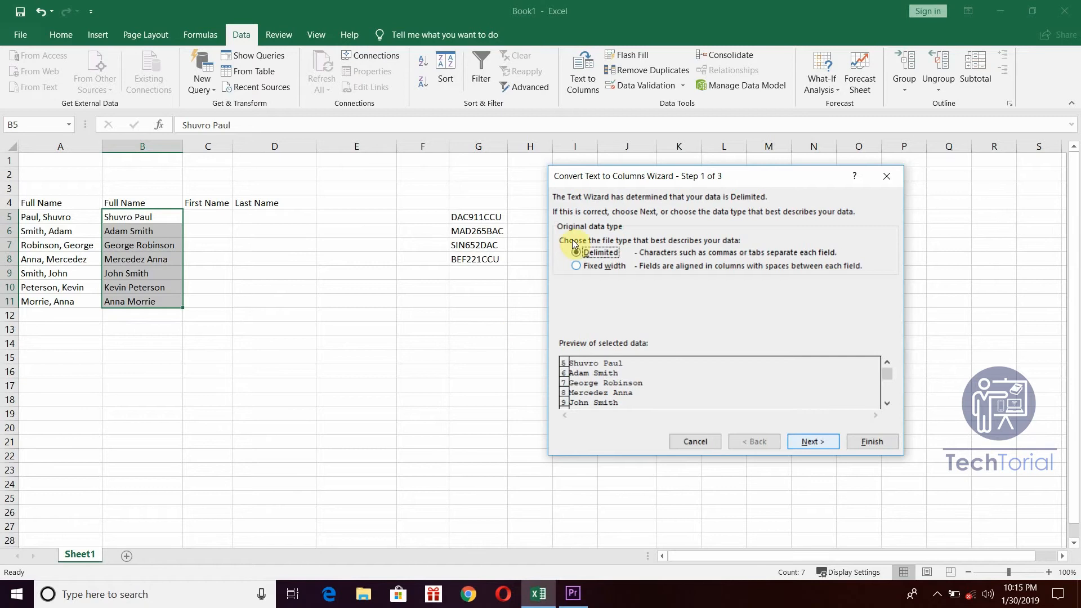
Step: Treat the column B names as delimited data and split them with Space enabled as a delimiter
{"action": "left_click", "coordinate": [817, 443]}
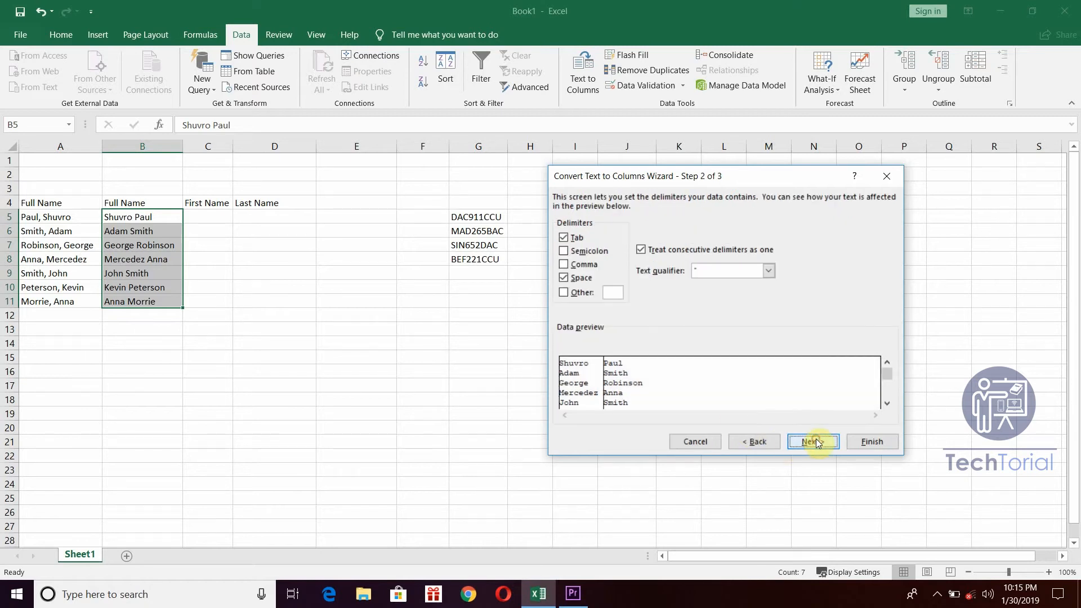
{"action": "left_click", "coordinate": [564, 277]}
{"action": "left_click", "coordinate": [564, 277]}
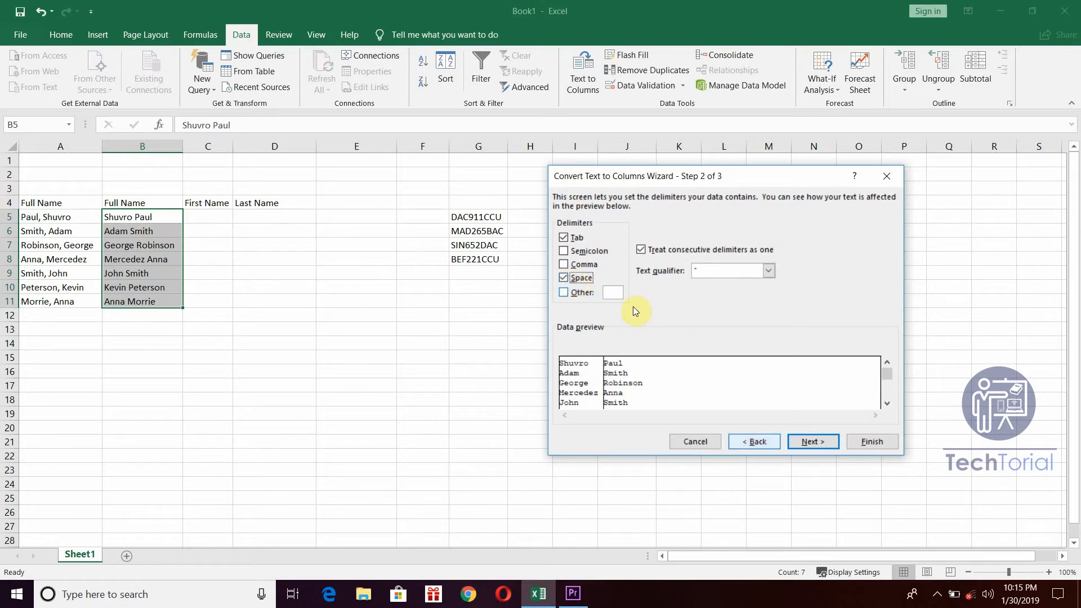
{"action": "left_click", "coordinate": [803, 443]}
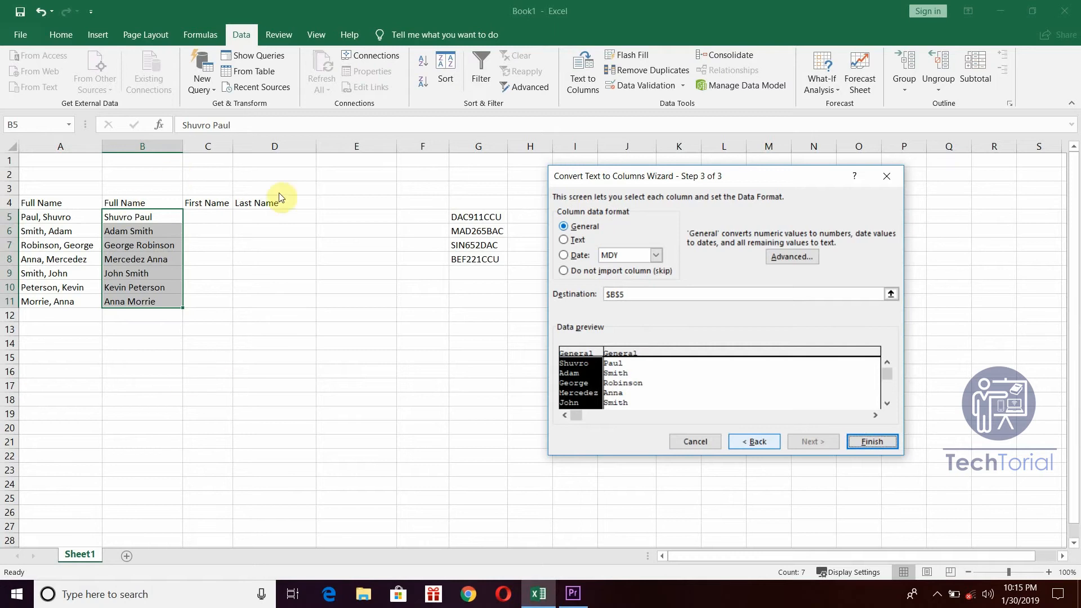
Step: Keep the General column format, set the destination to $C$5 and finish splitting the column B names
{"action": "left_click", "coordinate": [571, 257]}
{"action": "left_click", "coordinate": [583, 228]}
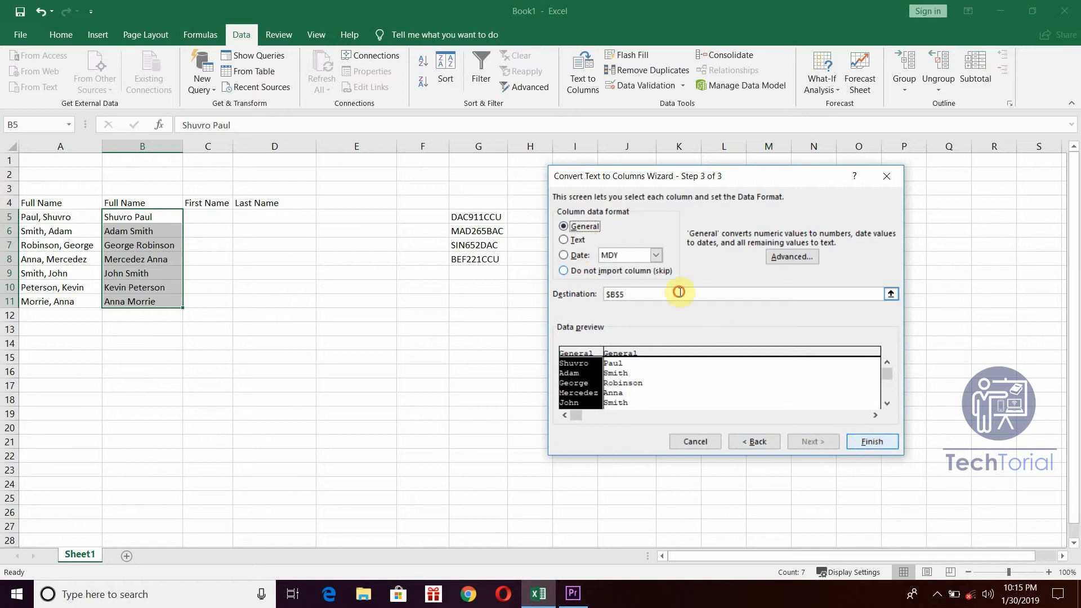
{"action": "left_click_drag", "start_coordinate": [684, 294], "coordinate": [590, 295]}
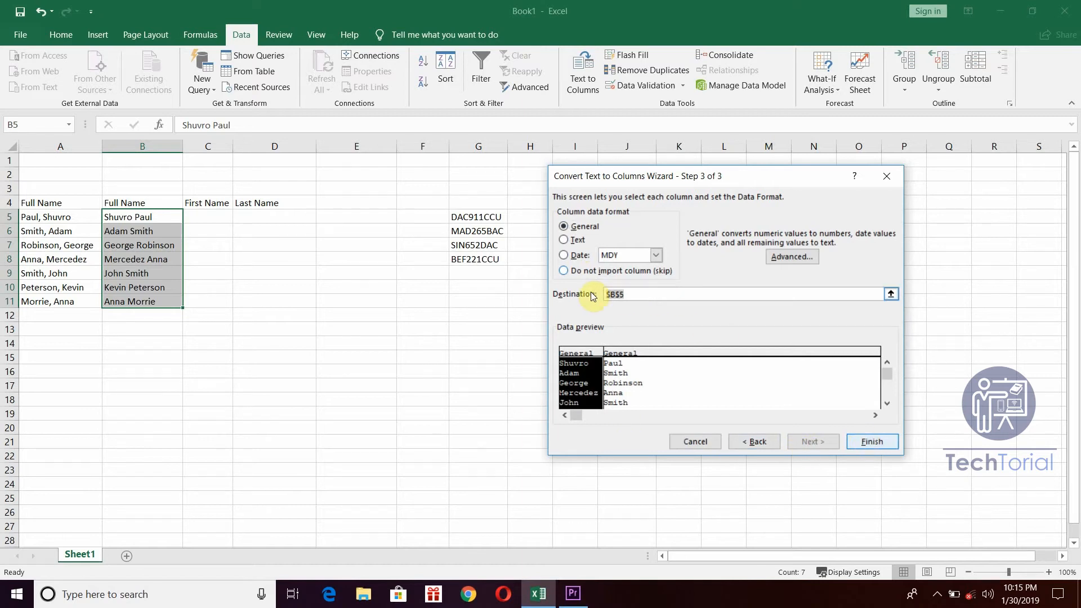
{"action": "left_click", "coordinate": [217, 217]}
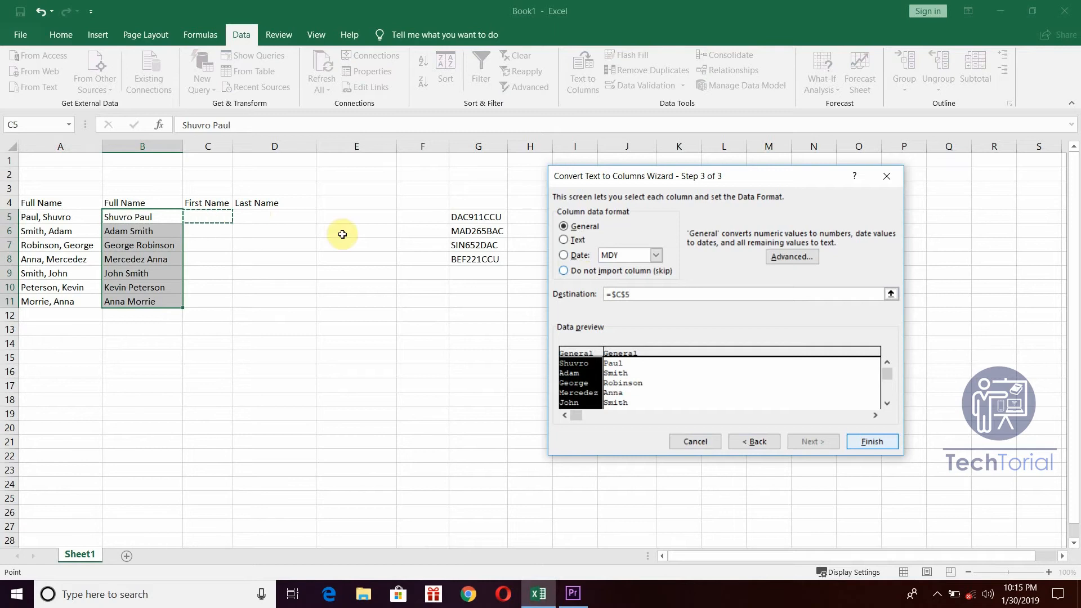
{"action": "left_click", "coordinate": [870, 441]}
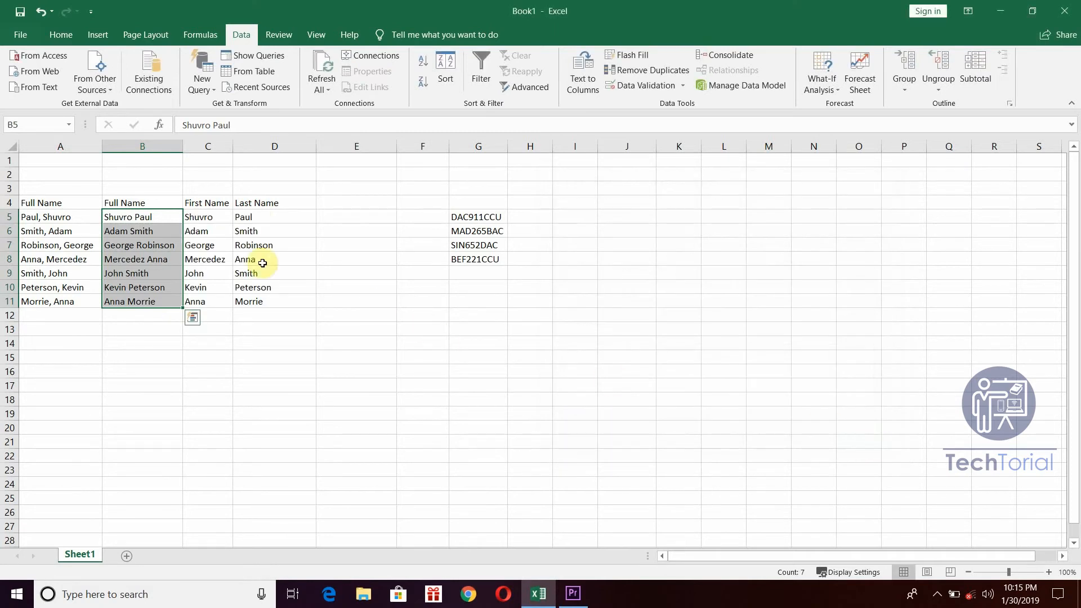
{"action": "left_click", "coordinate": [219, 217]}
{"action": "left_click", "coordinate": [277, 217]}
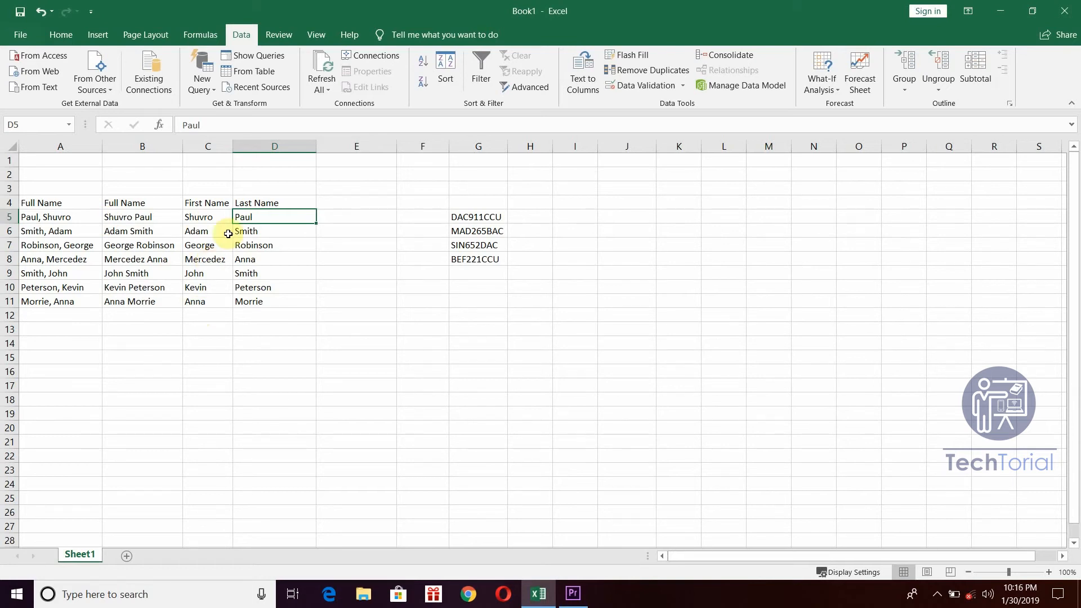
Step: Enter the header "First Name" in cell E4
{"action": "left_click", "coordinate": [326, 206]}
{"action": "type", "text": "F"}
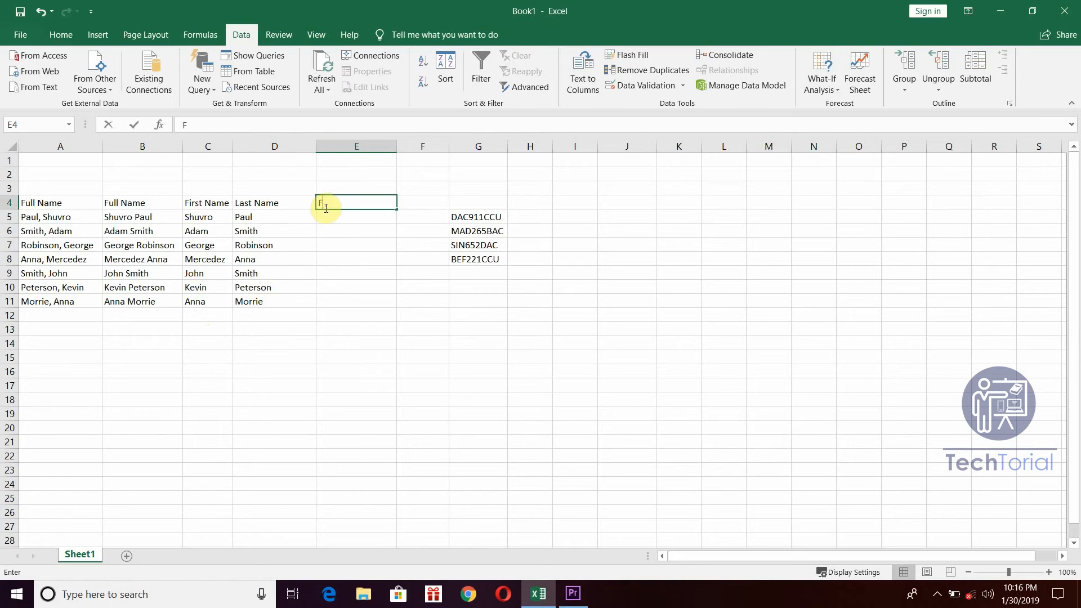
{"action": "type", "text": "irst M"}
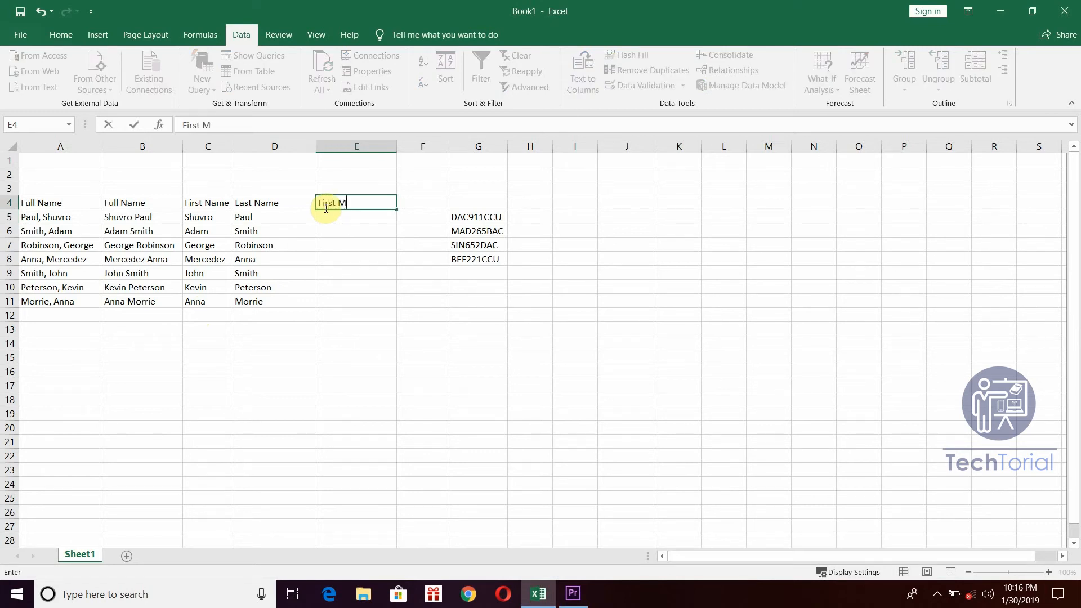
{"action": "key", "text": "BackSpace"}
{"action": "type", "text": "Name"}
{"action": "key", "text": "Return"}
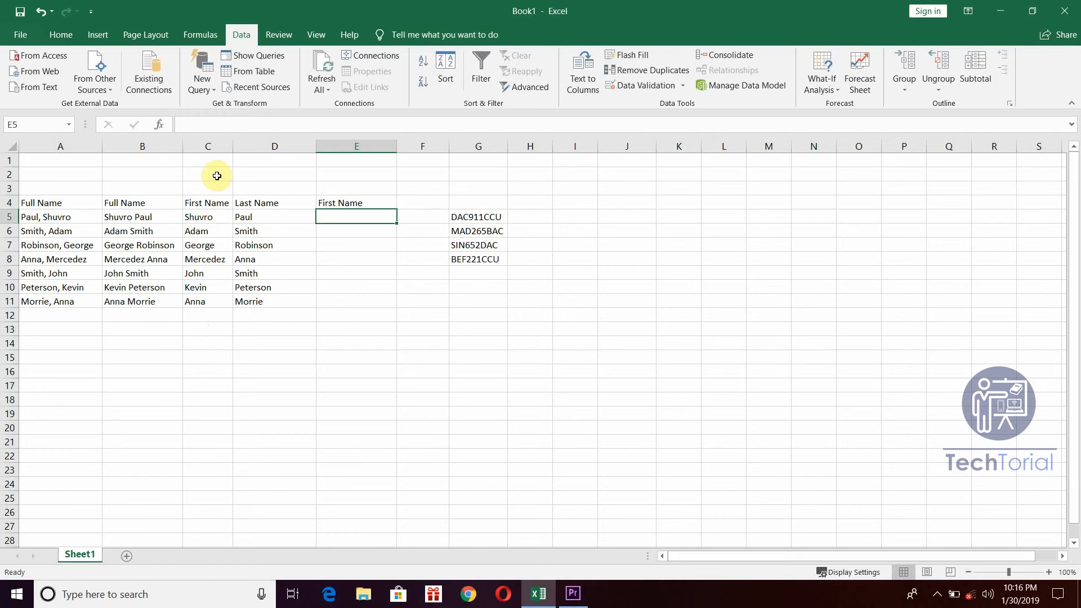
Step: Delete the original First Name column C and clear the split last names from C5:C11
{"action": "left_click", "coordinate": [210, 147]}
{"action": "right_click", "coordinate": [213, 148]}
{"action": "left_click", "coordinate": [249, 264]}
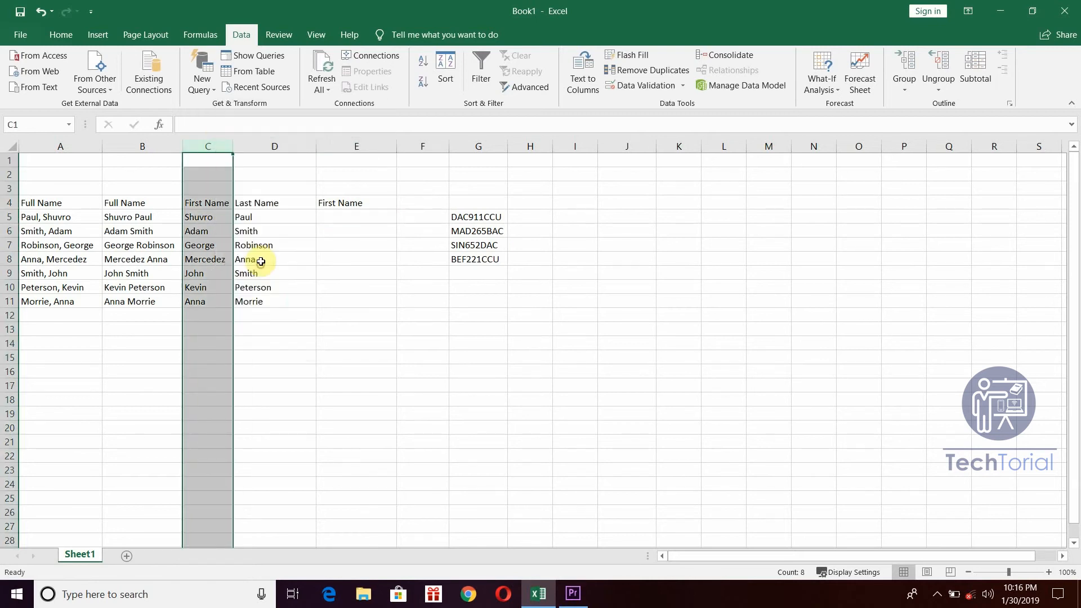
{"action": "left_click", "coordinate": [253, 314]}
{"action": "left_click_drag", "start_coordinate": [229, 218], "coordinate": [230, 290]}
{"action": "key", "text": "Delete"}
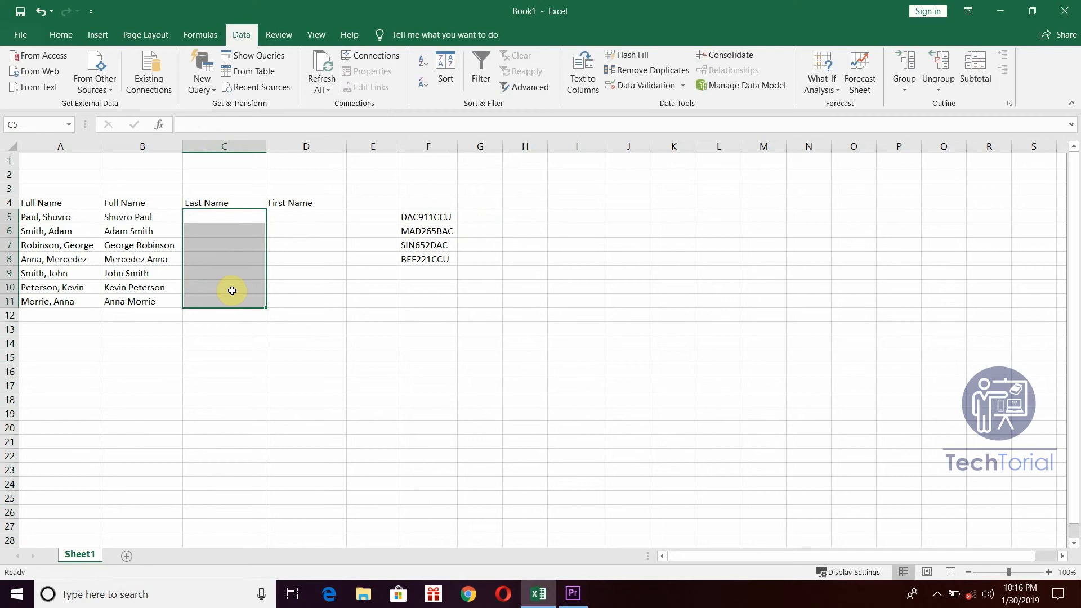
Step: Start the Text to Columns wizard on the comma-separated full names in A5:A11
{"action": "left_click", "coordinate": [60, 216]}
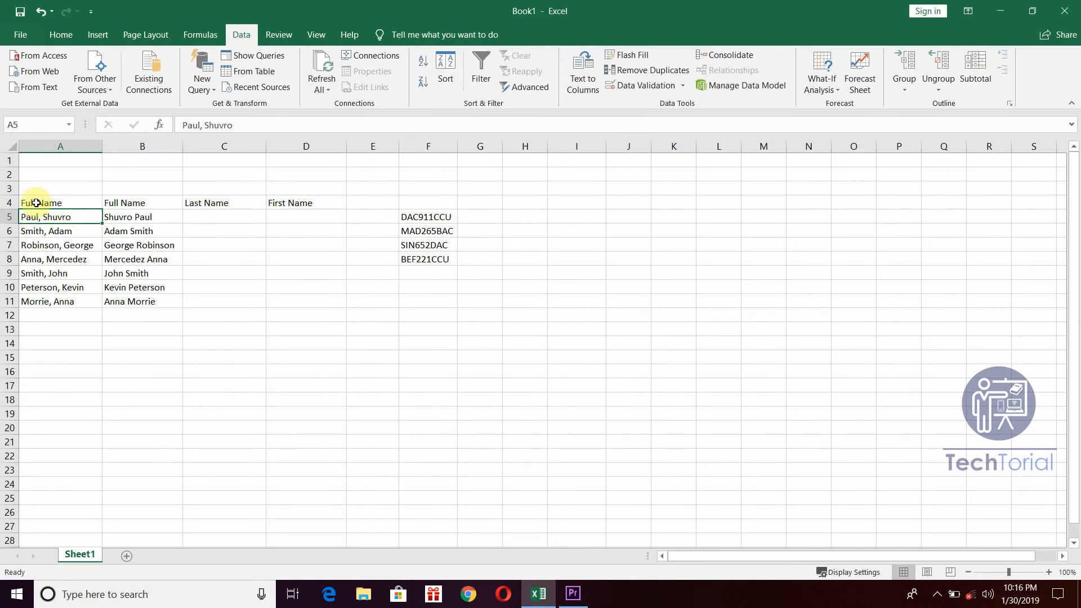
{"action": "left_click", "coordinate": [227, 203]}
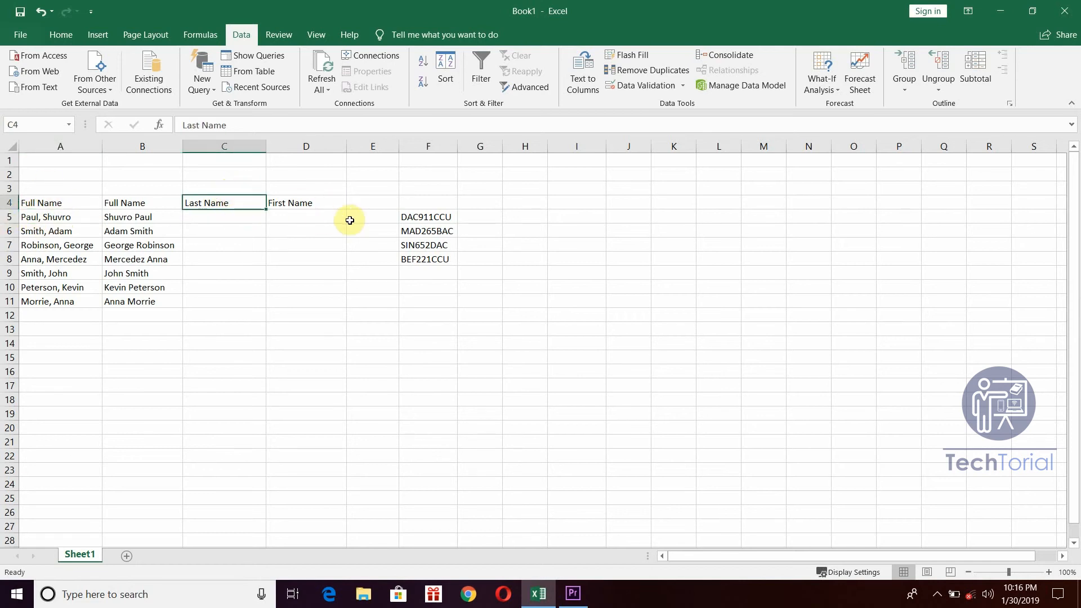
{"action": "left_click", "coordinate": [219, 217]}
{"action": "left_click", "coordinate": [46, 218]}
{"action": "left_click_drag", "start_coordinate": [46, 218], "coordinate": [50, 300]}
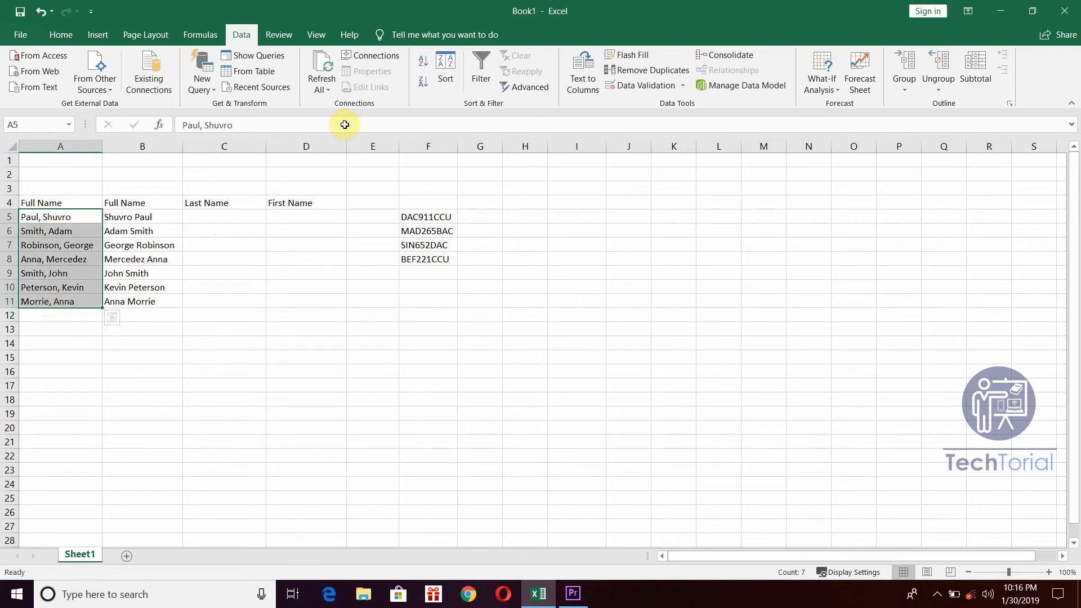
{"action": "left_click", "coordinate": [585, 68]}
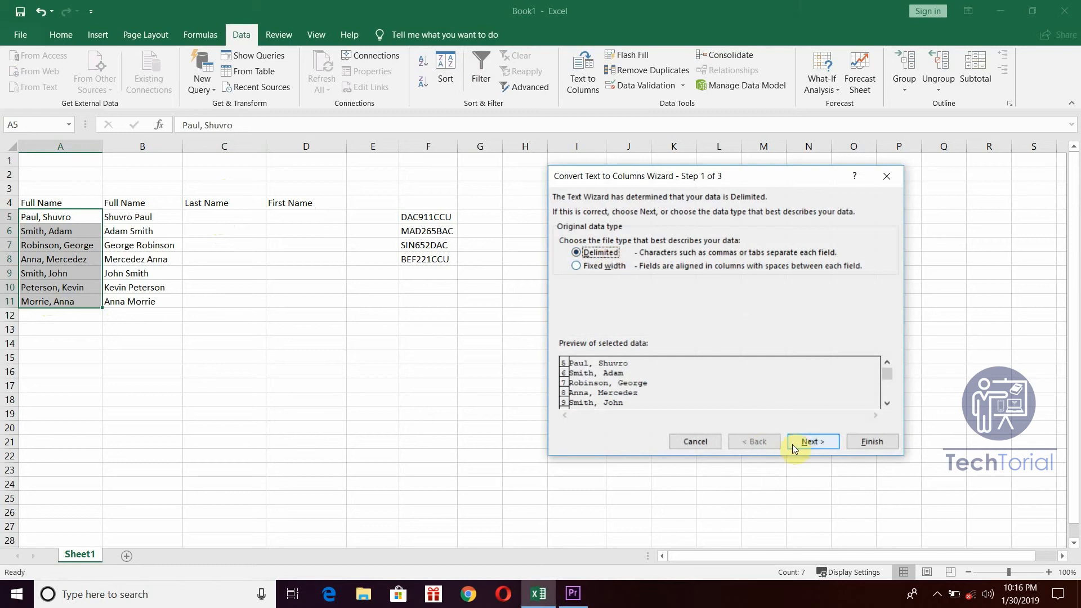
Step: Keep the Delimited type, turn off the Space delimiter and use a comma as the custom Other delimiter
{"action": "left_click", "coordinate": [809, 441]}
{"action": "left_click", "coordinate": [578, 283]}
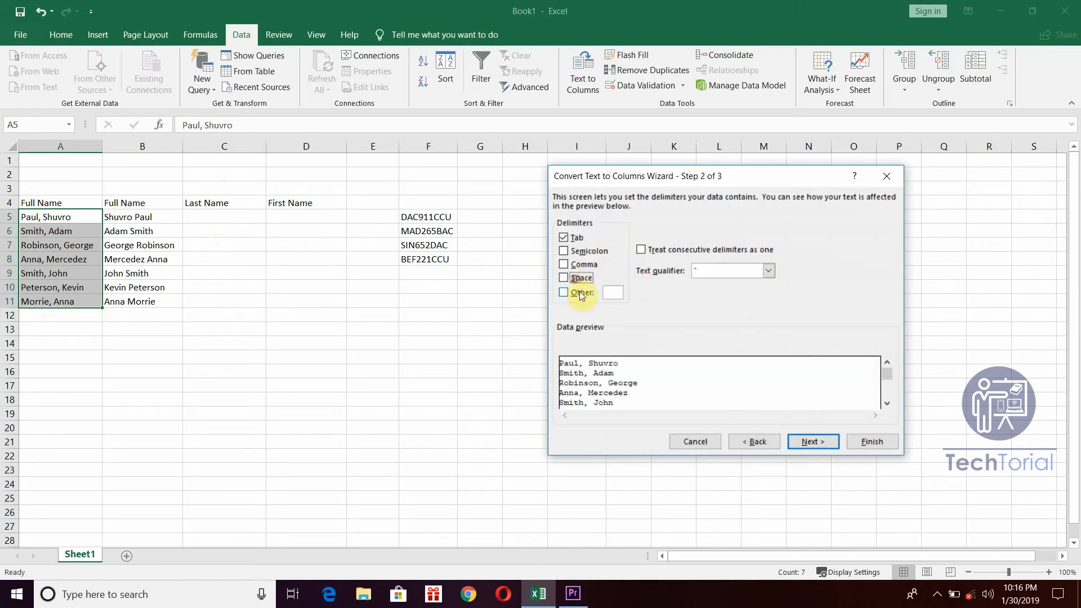
{"action": "left_click", "coordinate": [586, 269]}
{"action": "left_click", "coordinate": [586, 269]}
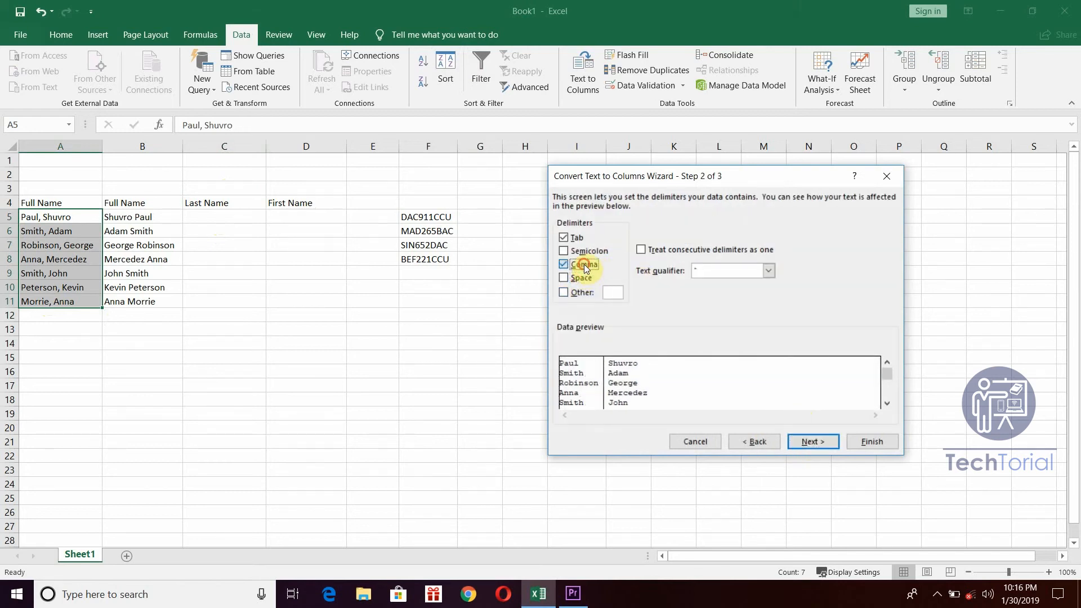
{"action": "left_click", "coordinate": [583, 293]}
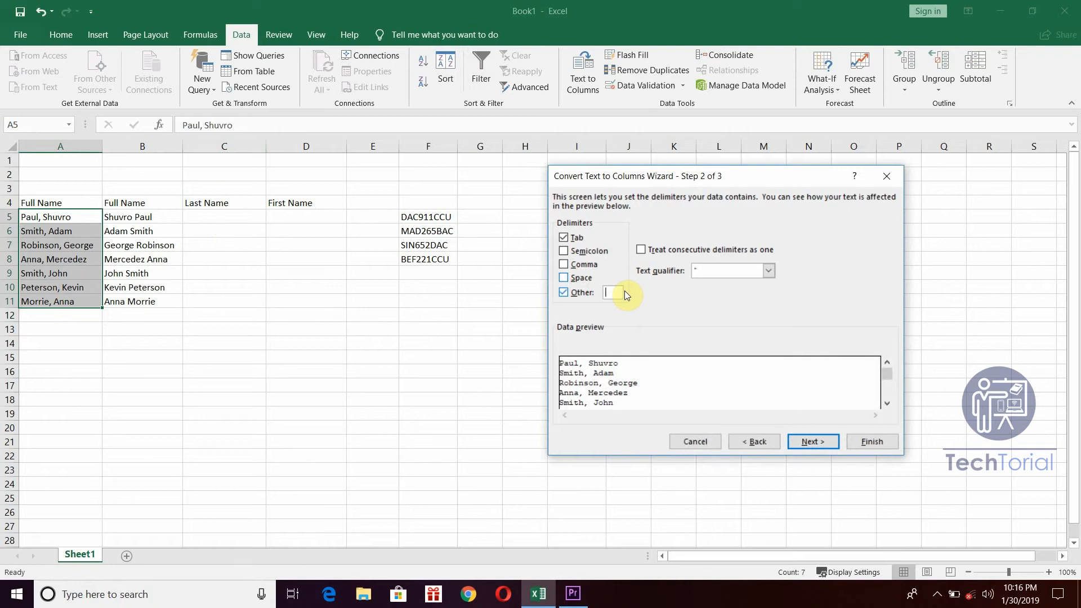
{"action": "type", "text": ","}
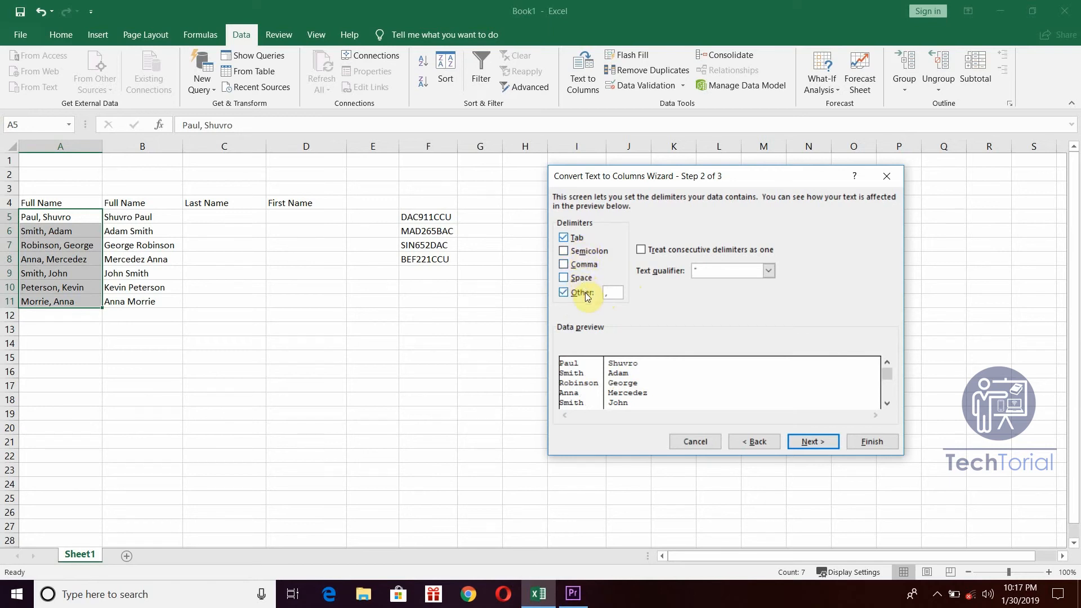
{"action": "left_click", "coordinate": [810, 441]}
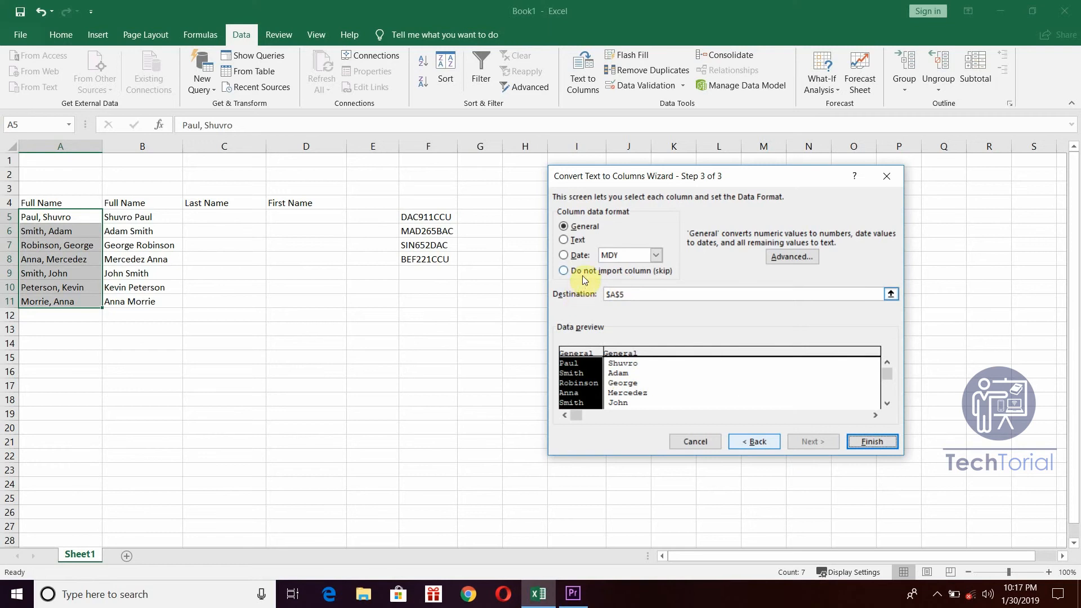
Step: Set the destination to $C$5 and finish splitting the column A names
{"action": "left_click_drag", "start_coordinate": [639, 294], "coordinate": [607, 297]}
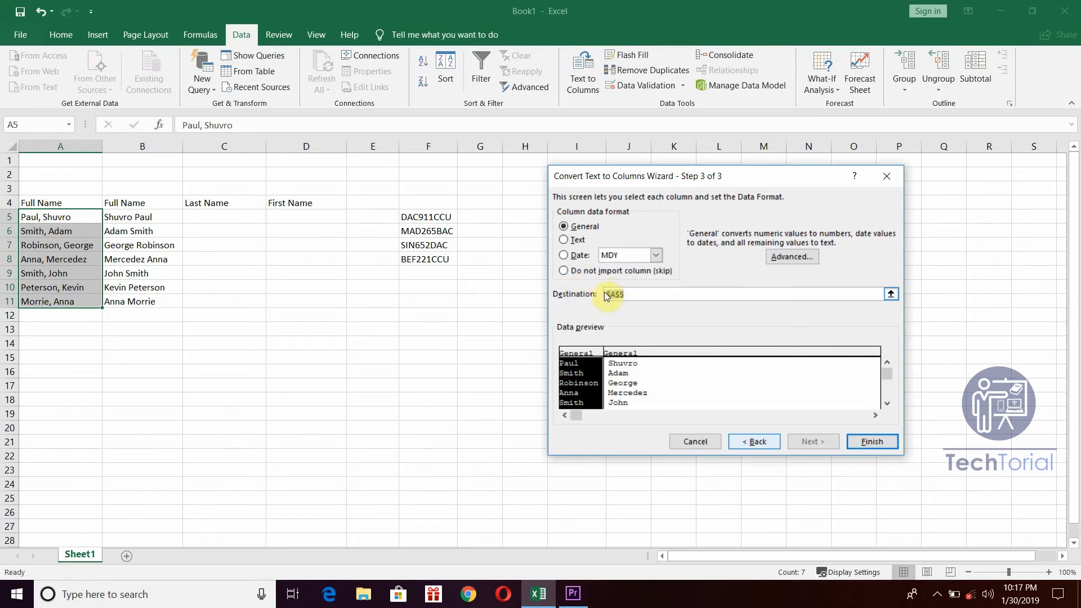
{"action": "left_click", "coordinate": [222, 216]}
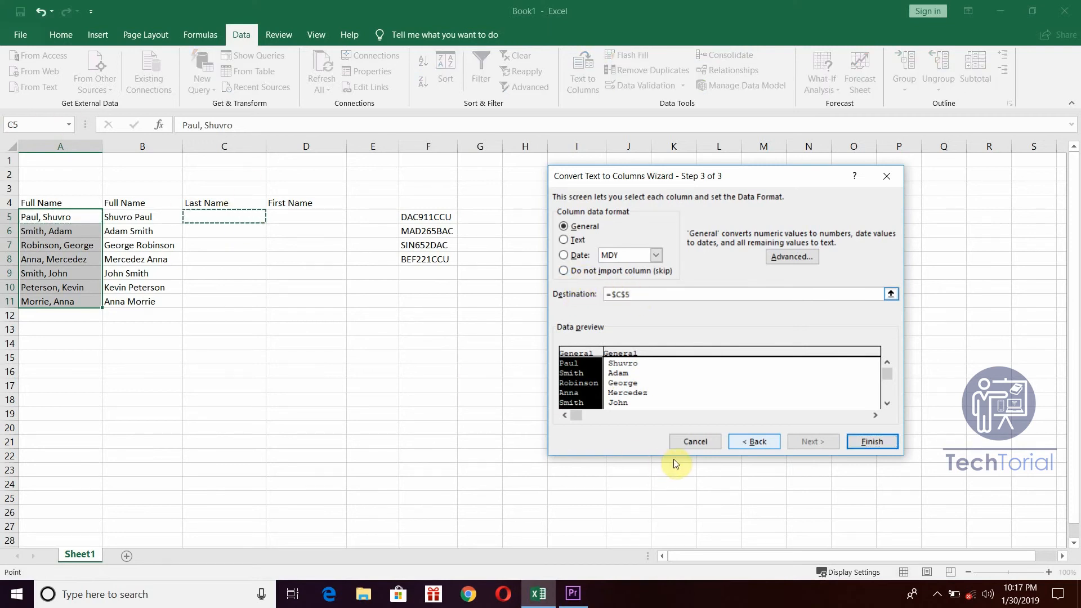
{"action": "left_click", "coordinate": [878, 441]}
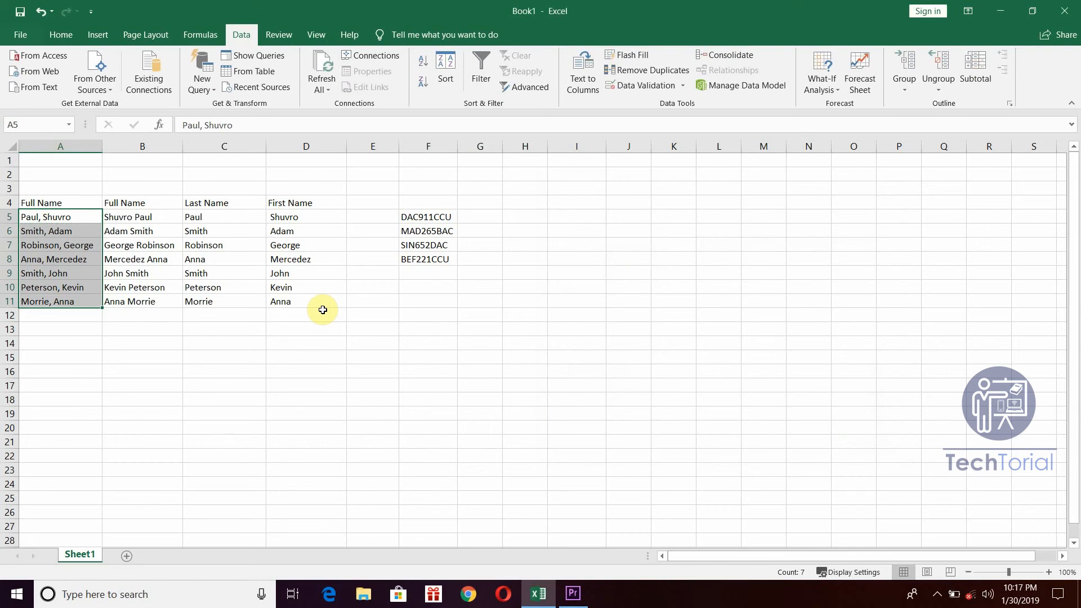
Step: Enter the header "Webfile" in cell F4 above the codes
{"action": "left_click", "coordinate": [440, 207]}
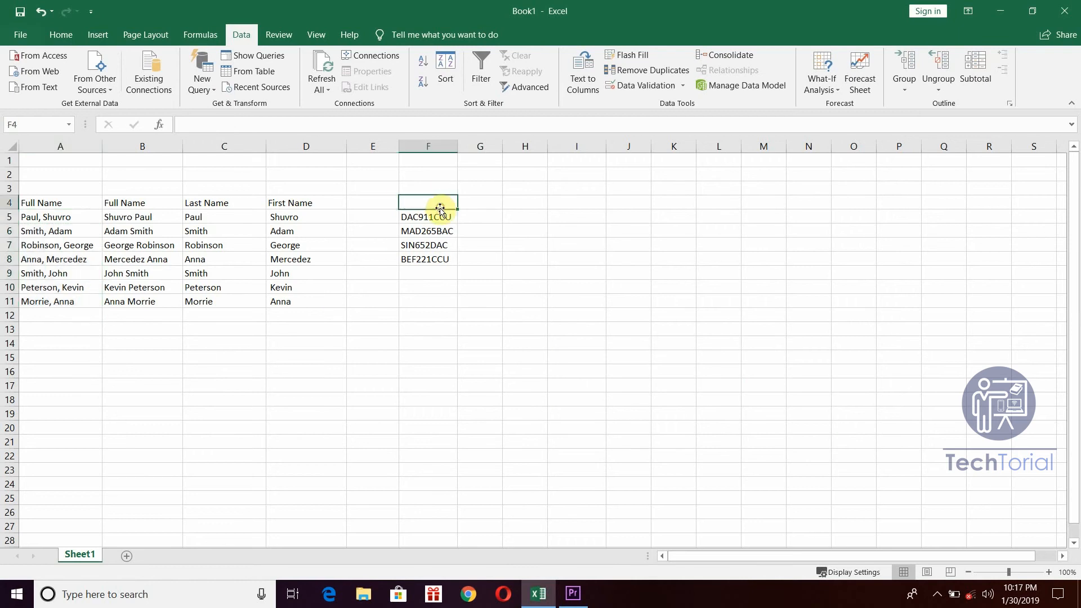
{"action": "type", "text": "F"}
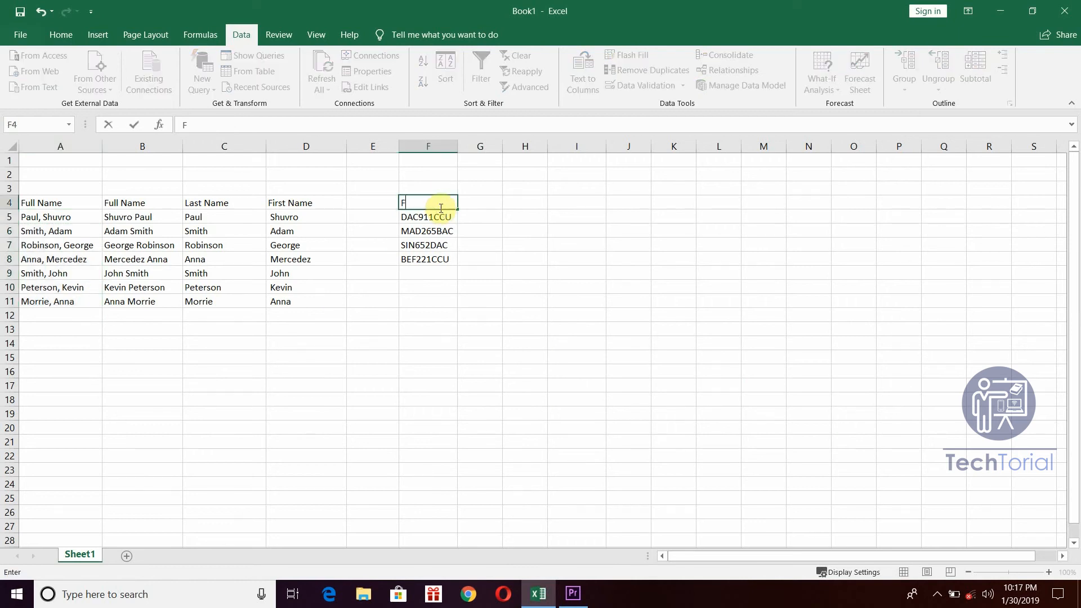
{"action": "type", "text": "i"}
{"action": "key", "text": "BackSpace"}
{"action": "key", "text": "BackSpace"}
{"action": "type", "text": "Webfile"}
{"action": "key", "text": "Return"}
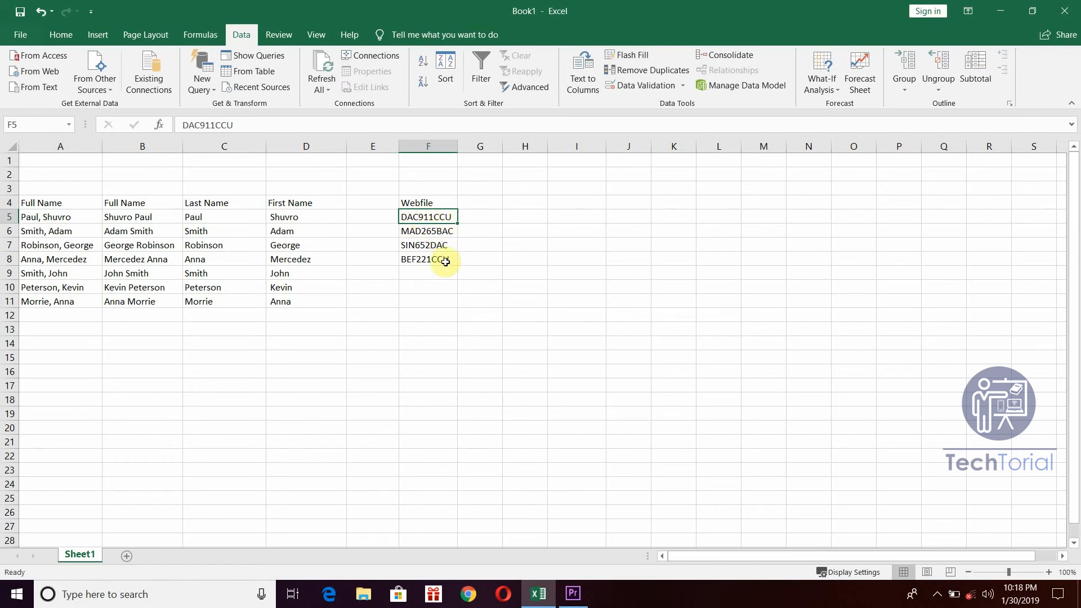
Step: Enter the headers "Origing", "Flight no" and "Destination" in cells G4, H4 and I4 beside the Webfile header
{"action": "left_click", "coordinate": [478, 198]}
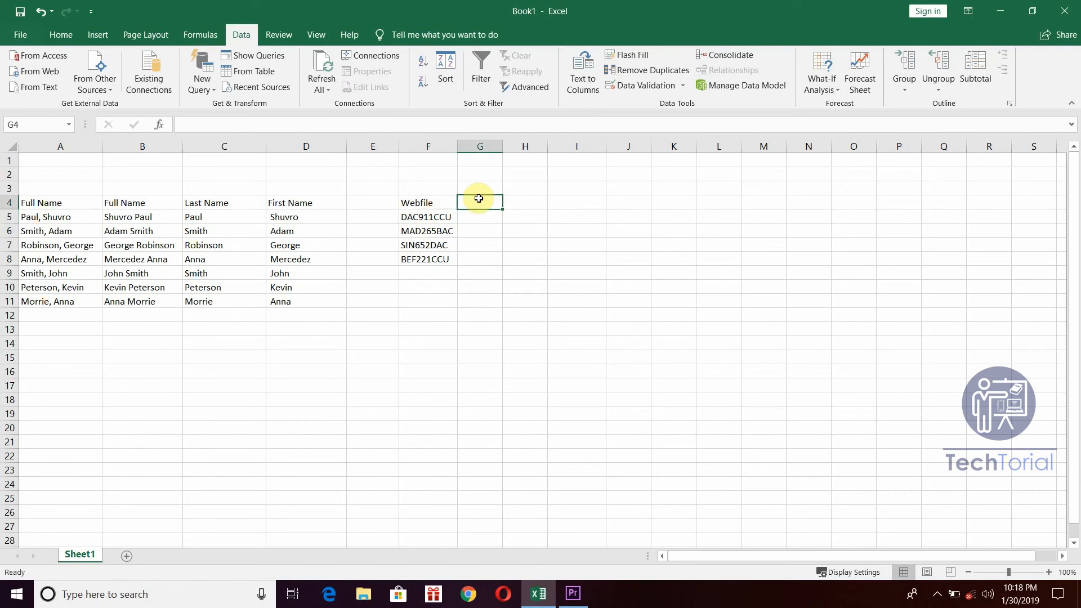
{"action": "type", "text": "Or"}
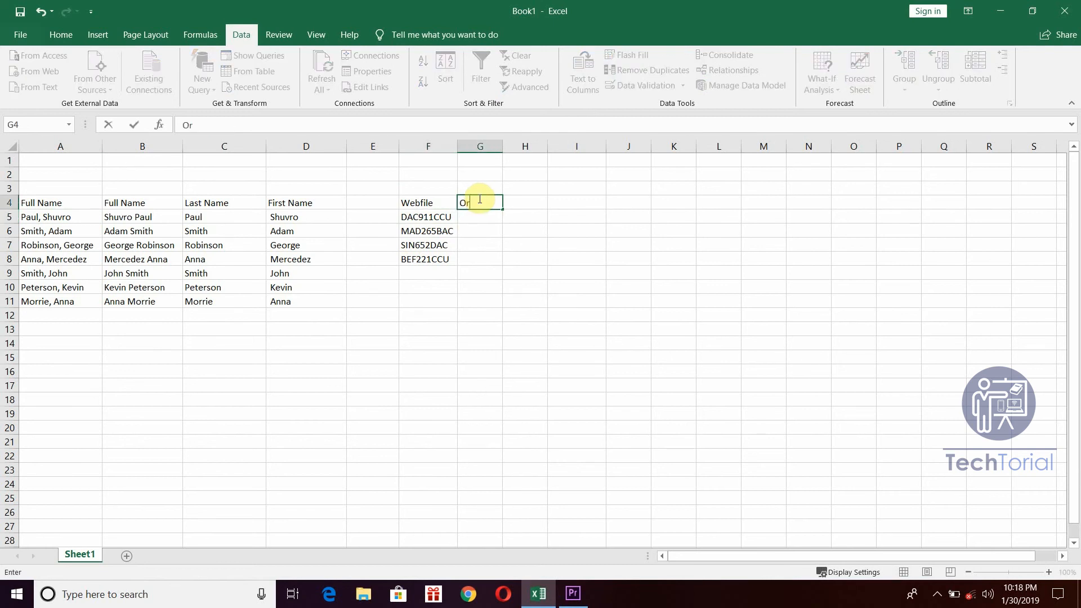
{"action": "type", "text": "iging"}
{"action": "key", "text": "Tab"}
{"action": "type", "text": "F"}
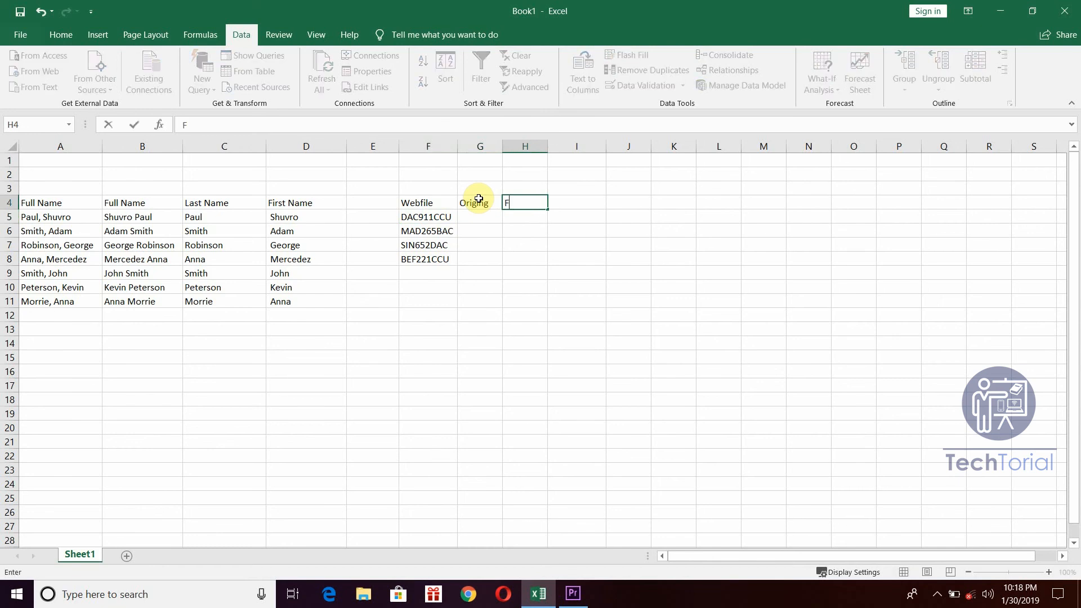
{"action": "type", "text": "light no"}
{"action": "key", "text": "Tab"}
{"action": "type", "text": "D"}
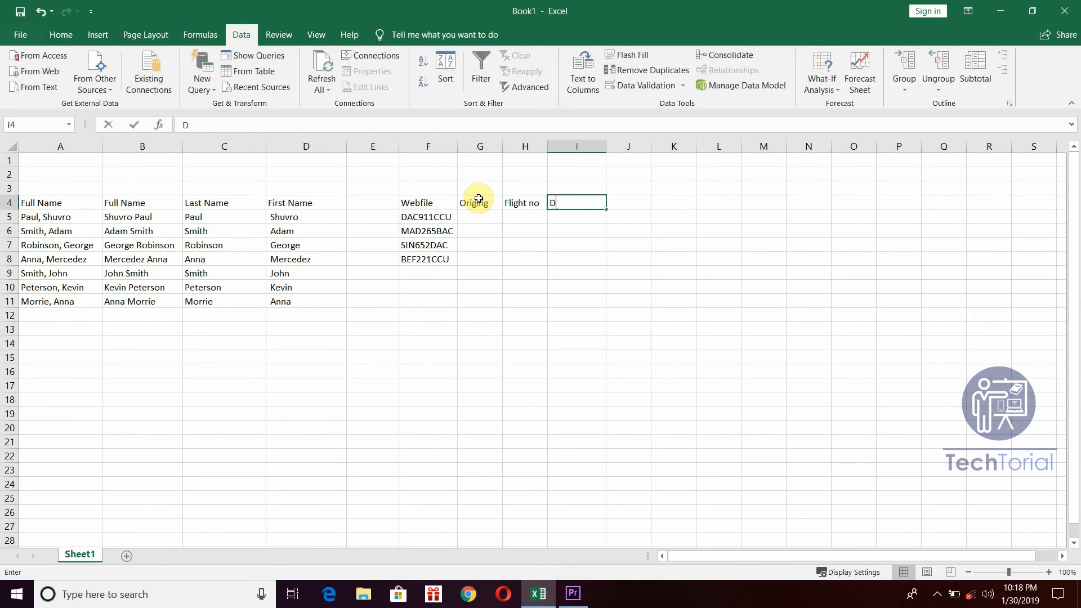
{"action": "type", "text": "estination"}
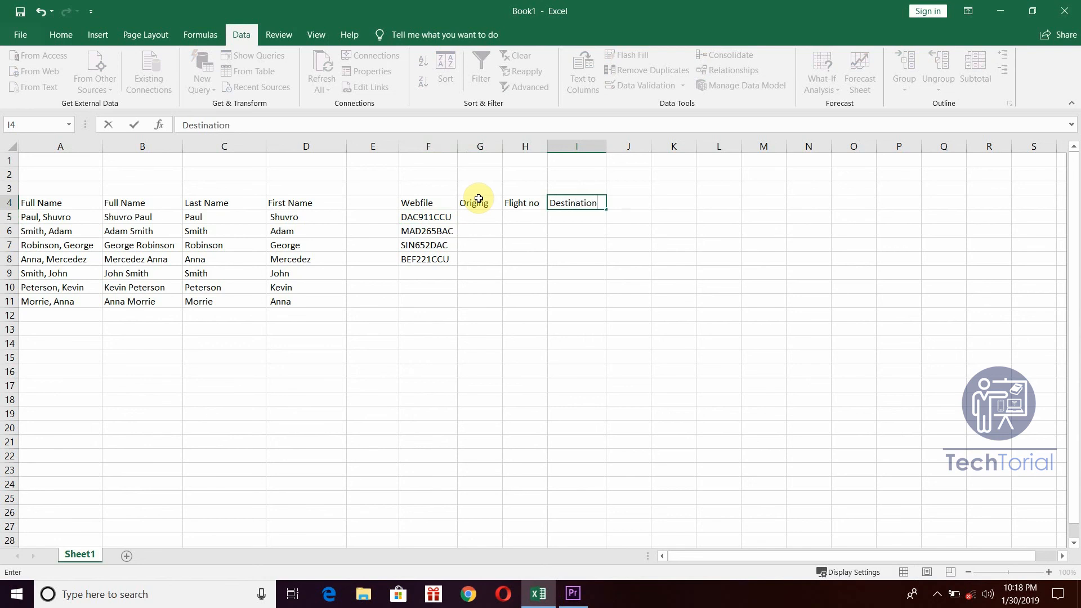
{"action": "key", "text": "Return"}
Step: Start the Text to Columns wizard on the Webfile codes in F5:F8 and choose the Fixed width data type
{"action": "left_click_drag", "start_coordinate": [444, 218], "coordinate": [442, 258]}
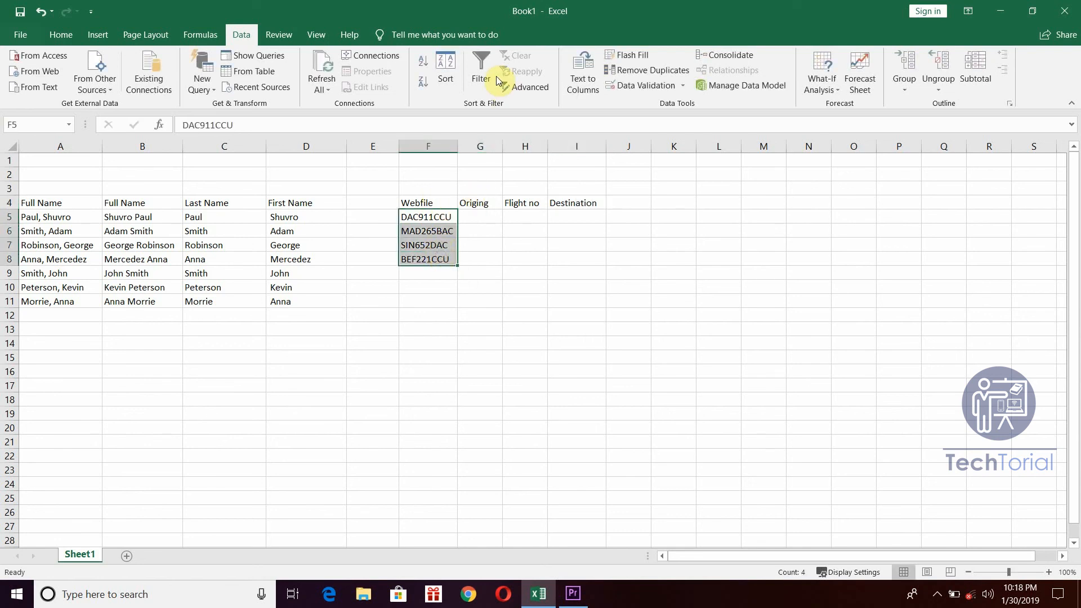
{"action": "left_click", "coordinate": [592, 78]}
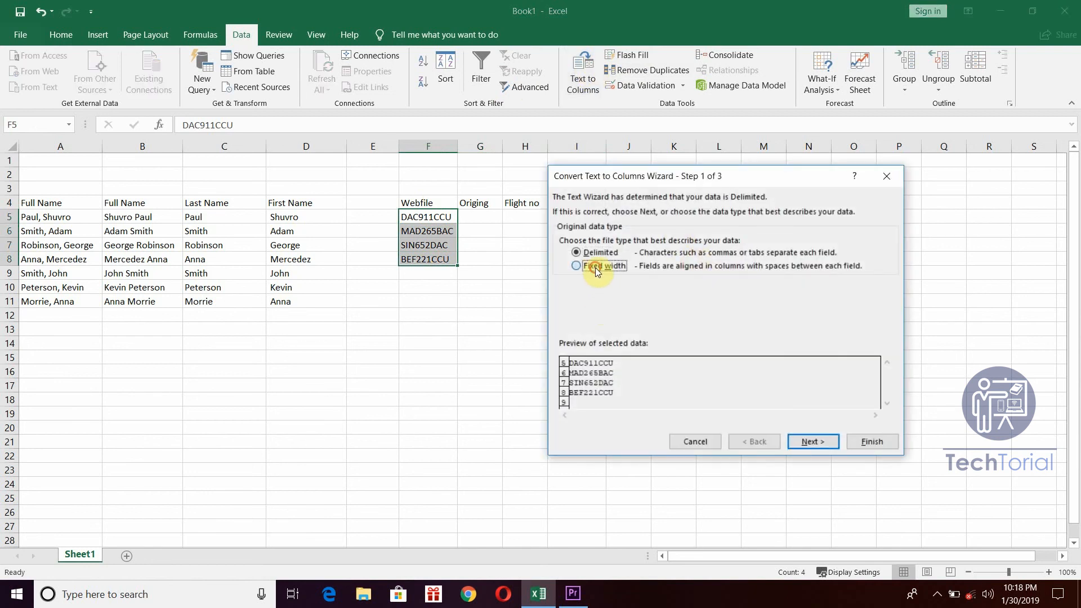
{"action": "left_click", "coordinate": [813, 441]}
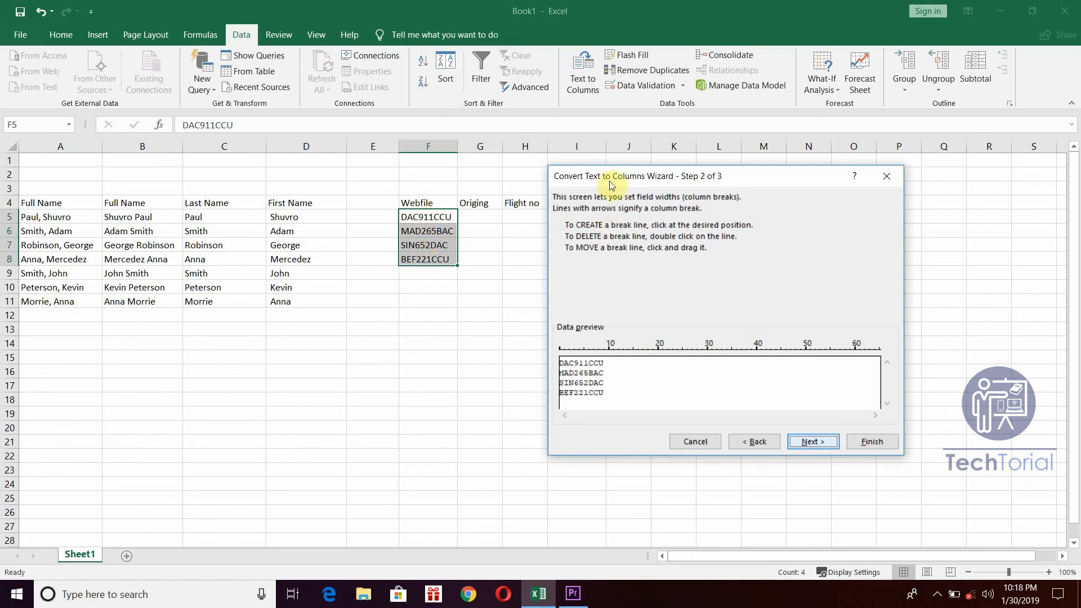
Step: Add column breaks after the third and sixth characters of the codes and continue to the column format settings
{"action": "left_click_drag", "start_coordinate": [661, 165], "coordinate": [767, 104]}
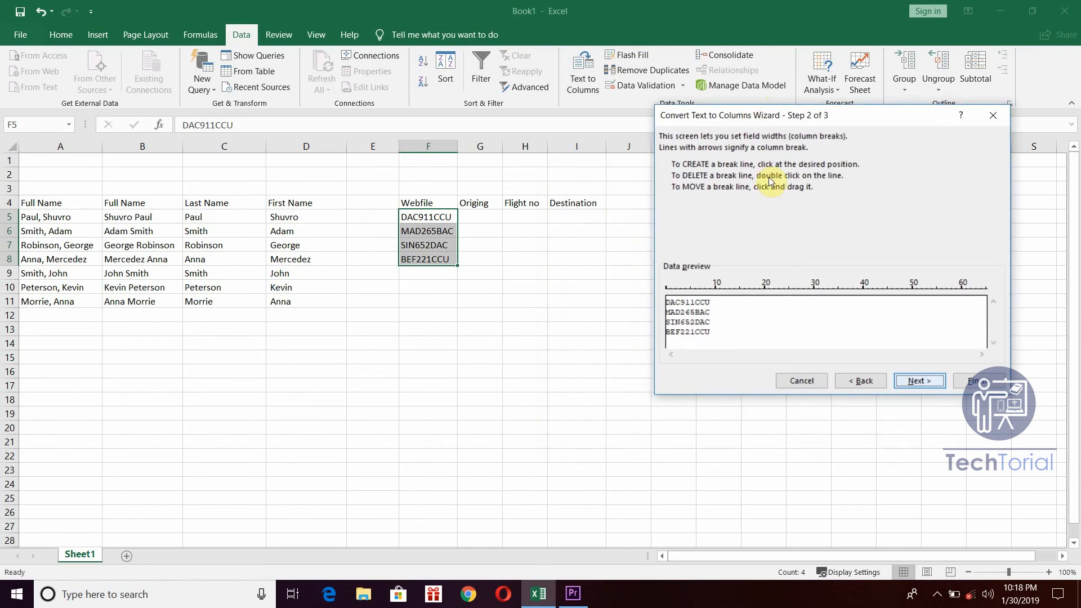
{"action": "left_click", "coordinate": [681, 287]}
{"action": "left_click", "coordinate": [695, 289]}
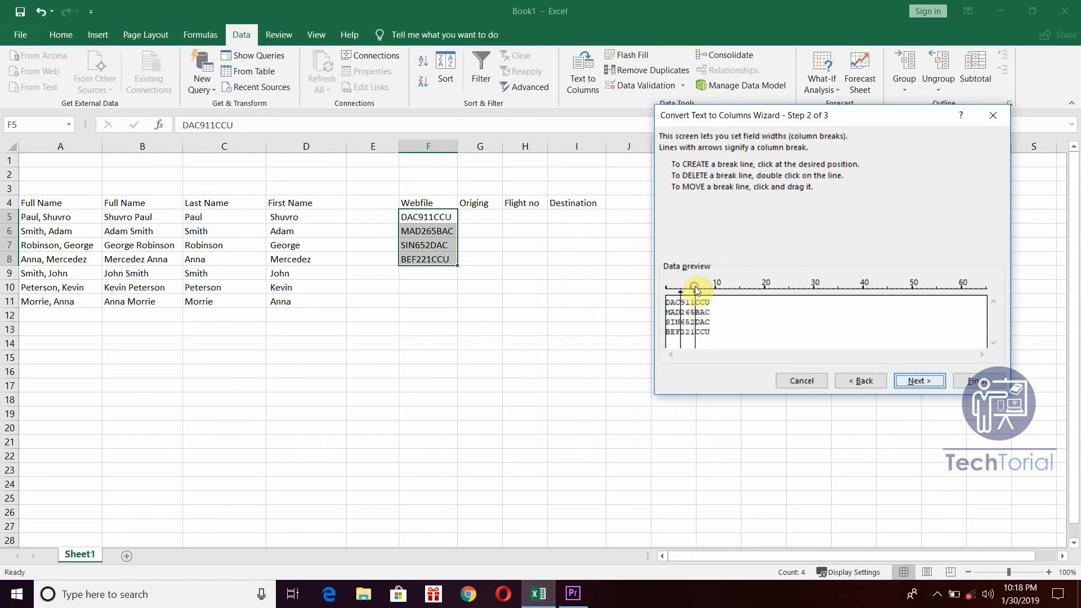
{"action": "left_click", "coordinate": [918, 382]}
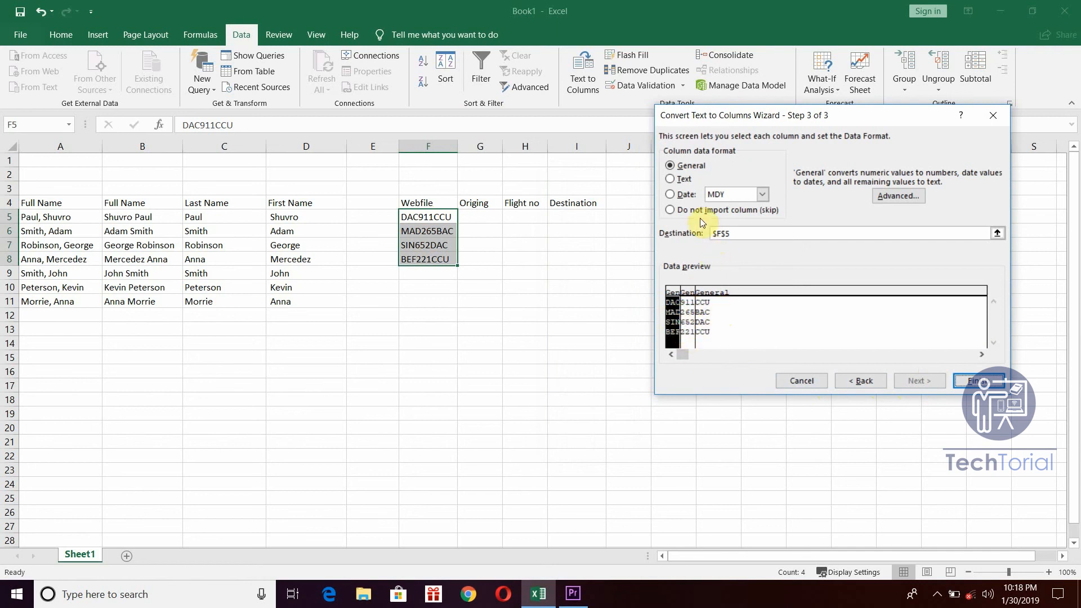
Step: Set the destination to $G$5 and finish splitting the Webfile codes
{"action": "left_click", "coordinate": [738, 237]}
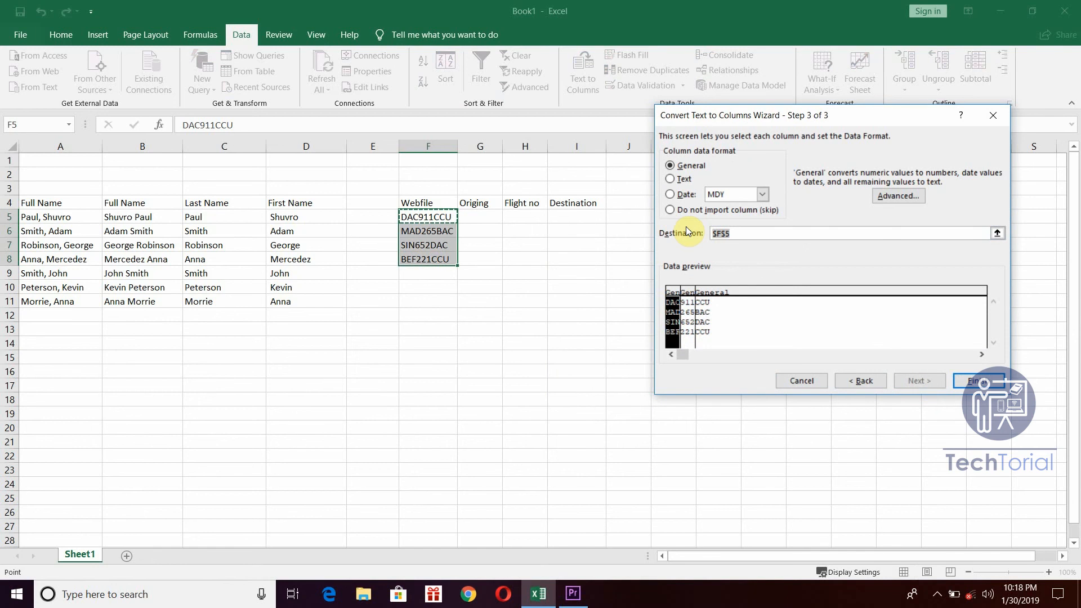
{"action": "left_click", "coordinate": [480, 217]}
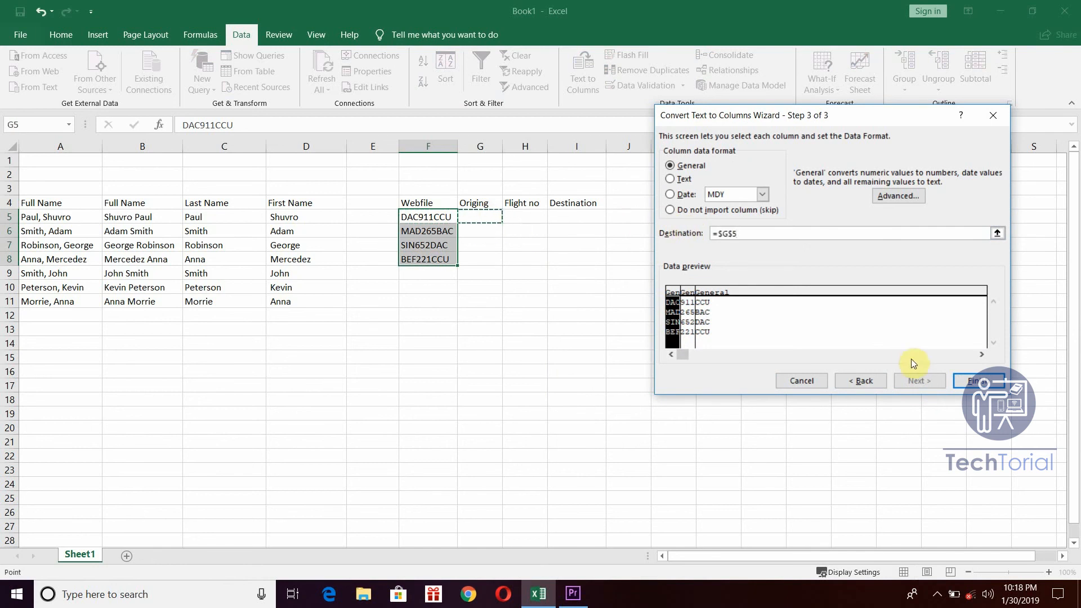
{"action": "left_click", "coordinate": [978, 382]}
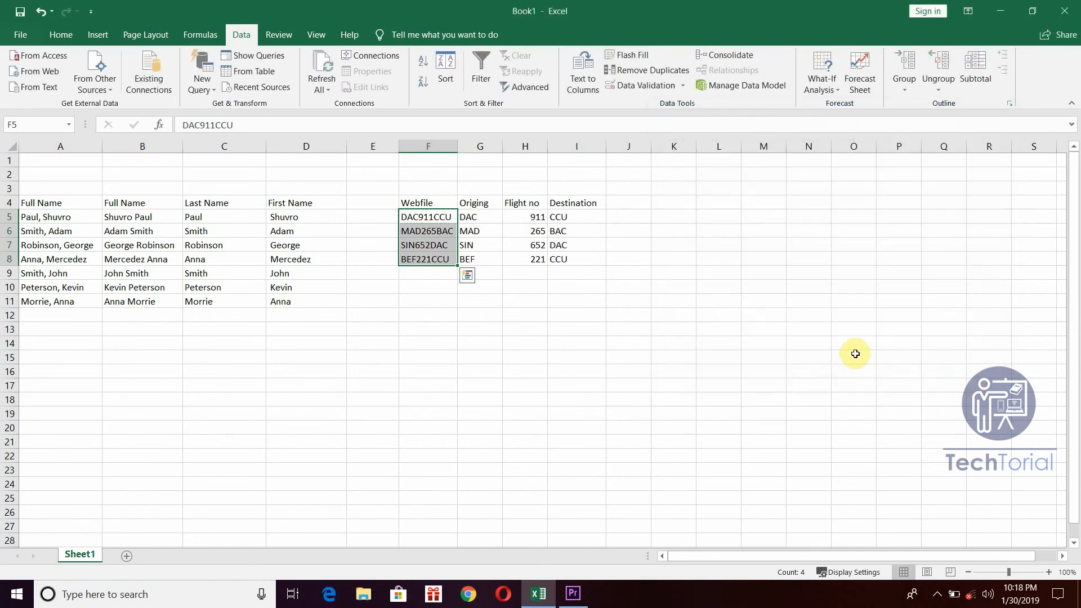